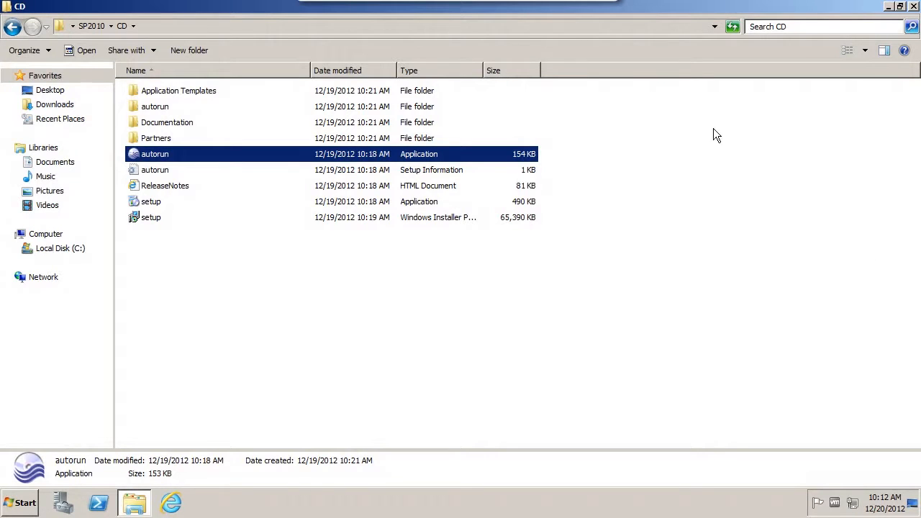
- Run the autorun application from the CD folder and launch the Quick Apps for SharePoint 2010 V6.0 installation
{"action": "left_click", "coordinate": [176, 200]}
{"action": "double_click", "coordinate": [155, 154]}
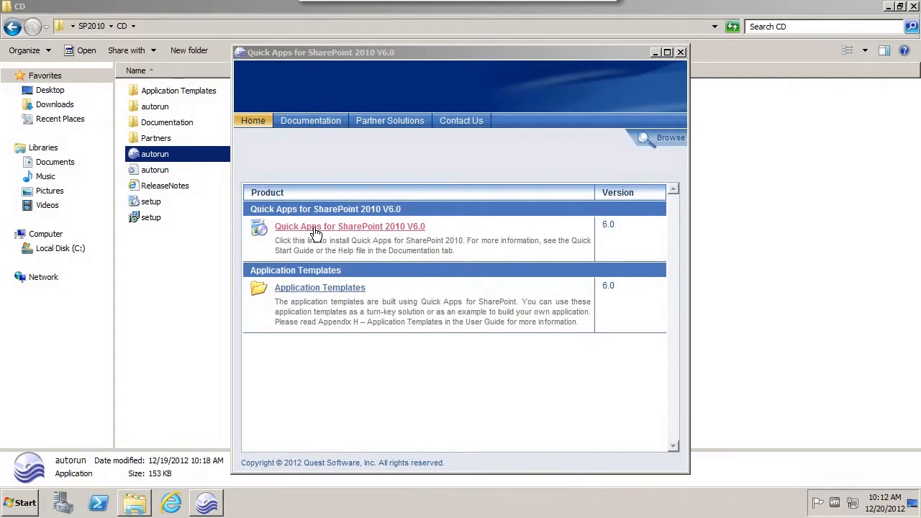
{"action": "left_click", "coordinate": [315, 230]}
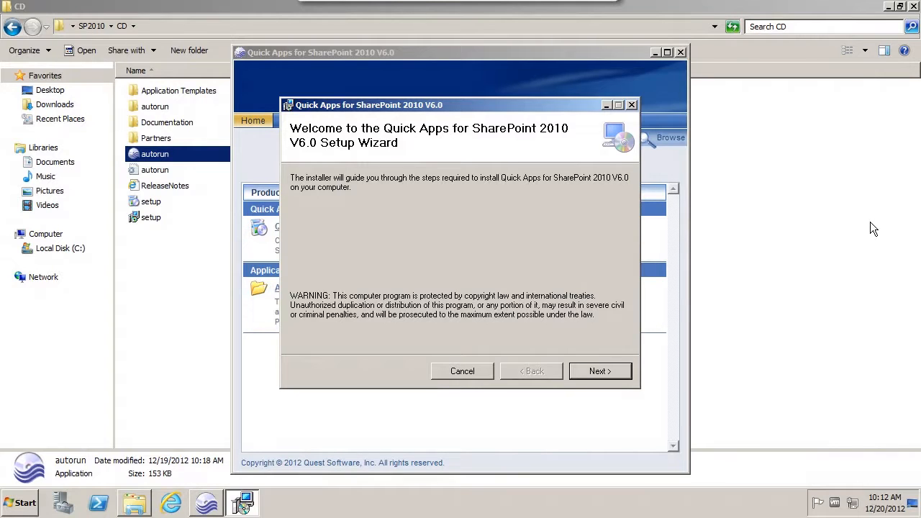
- Accept the license agreement in the setup wizard and start the installation in the default folder
{"action": "left_click", "coordinate": [601, 372]}
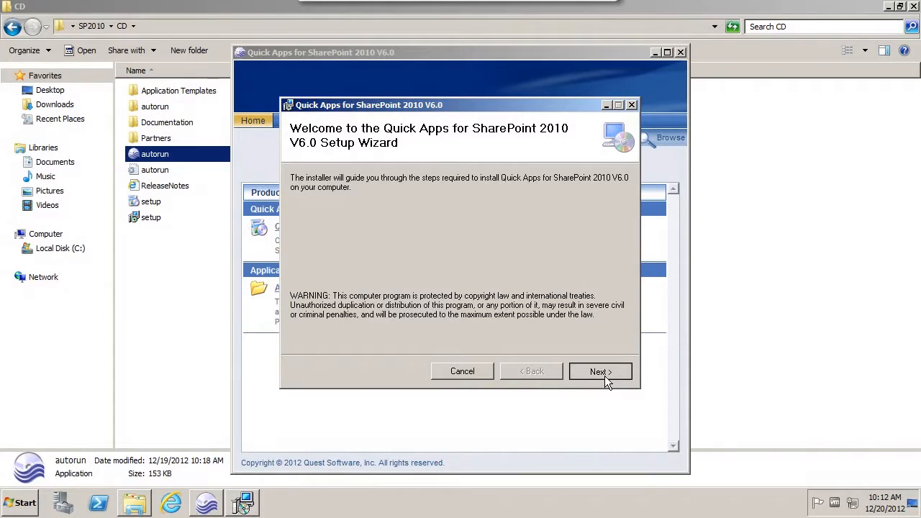
{"action": "left_click", "coordinate": [440, 341]}
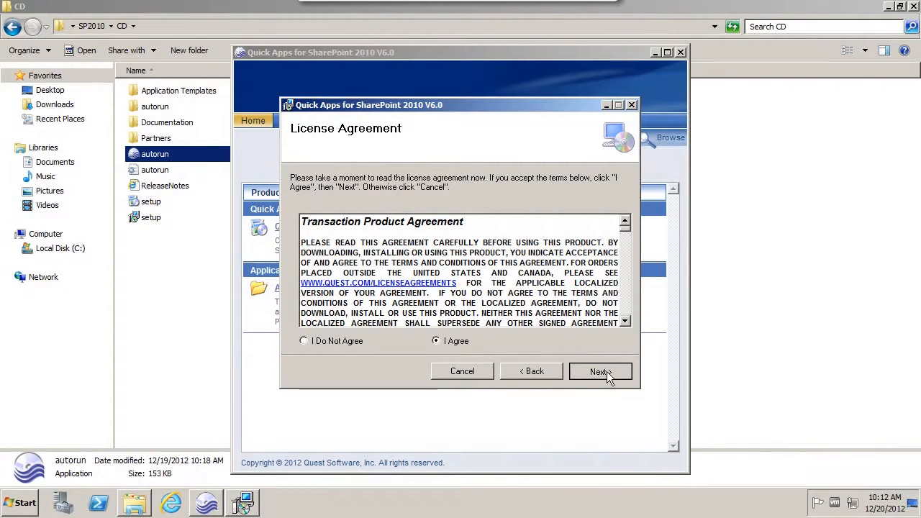
{"action": "left_click", "coordinate": [603, 372]}
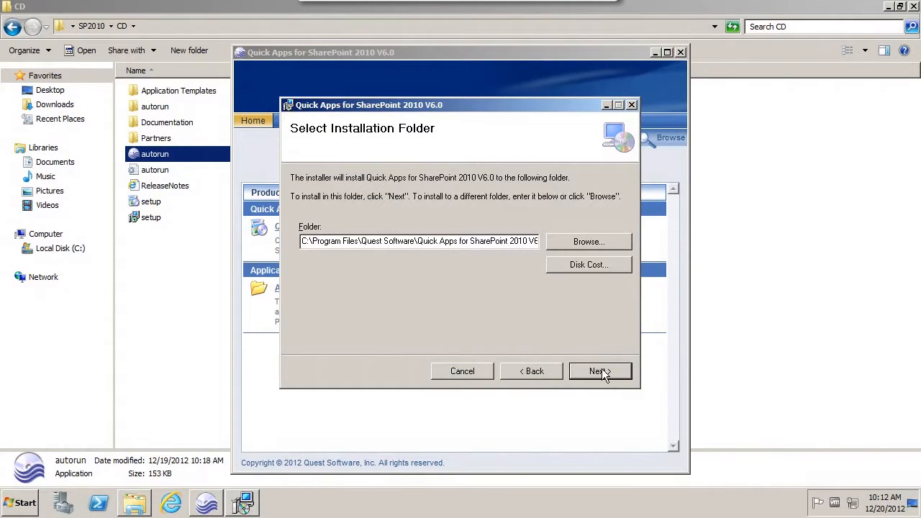
{"action": "left_click", "coordinate": [601, 371]}
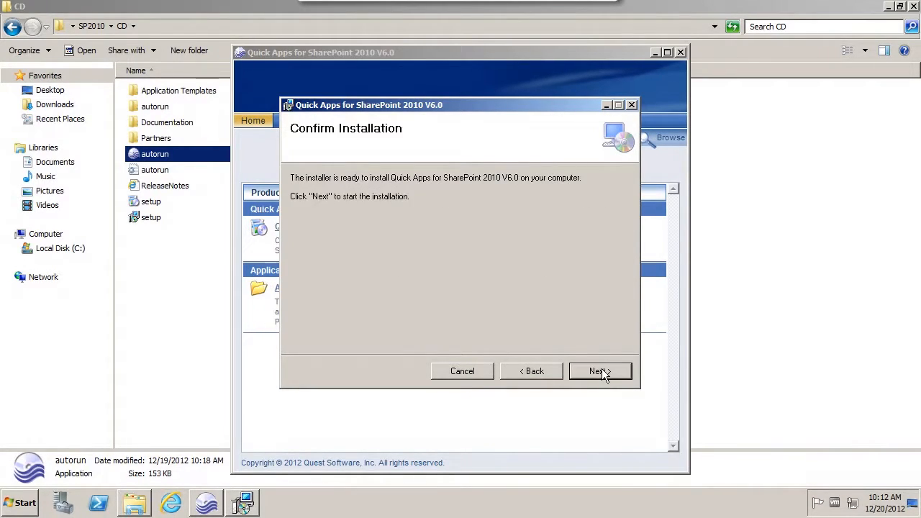
{"action": "left_click", "coordinate": [602, 371]}
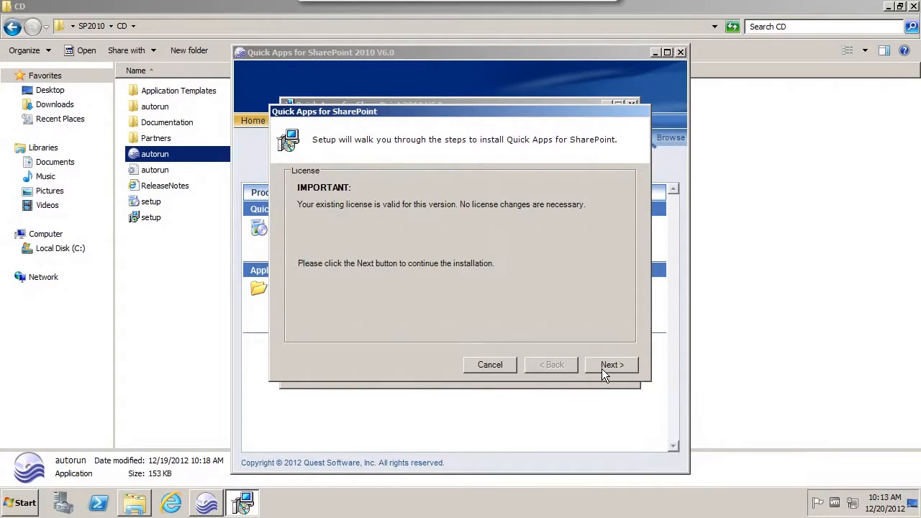
- Keep the existing license and deploy Quick Apps to every virtual server on the local server or server farm
{"action": "left_click", "coordinate": [605, 368]}
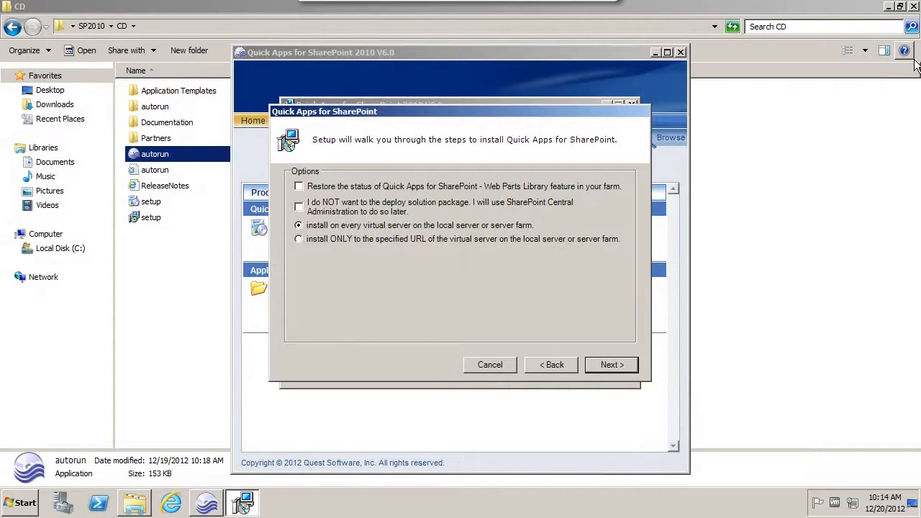
{"action": "left_click", "coordinate": [609, 364]}
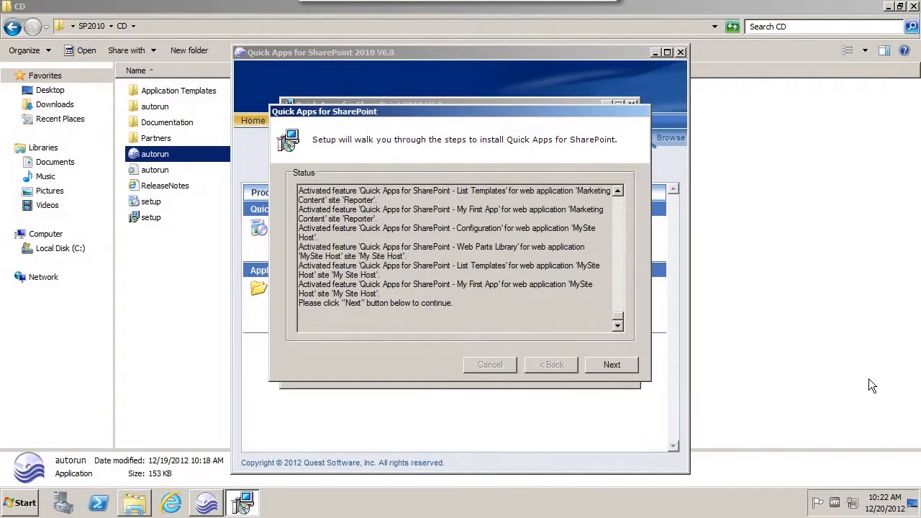
{"action": "left_click", "coordinate": [617, 367]}
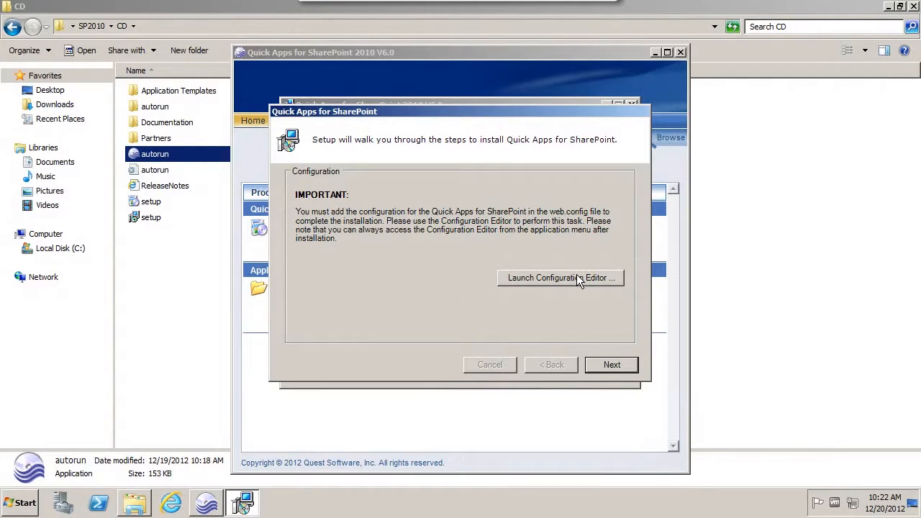
- Finish the setup with an immediate iisreset, without launching the Configuration Editor, and close the installer and CD folder windows
{"action": "left_click", "coordinate": [611, 365]}
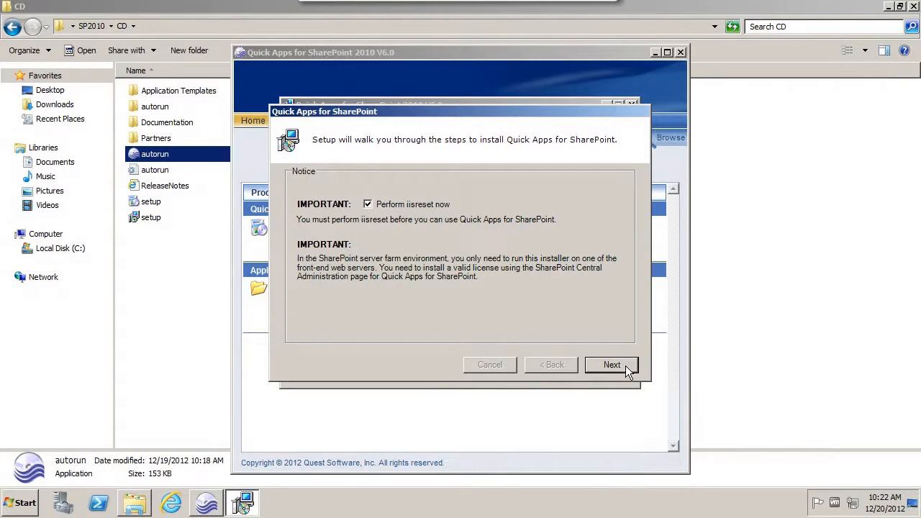
{"action": "left_click", "coordinate": [625, 367]}
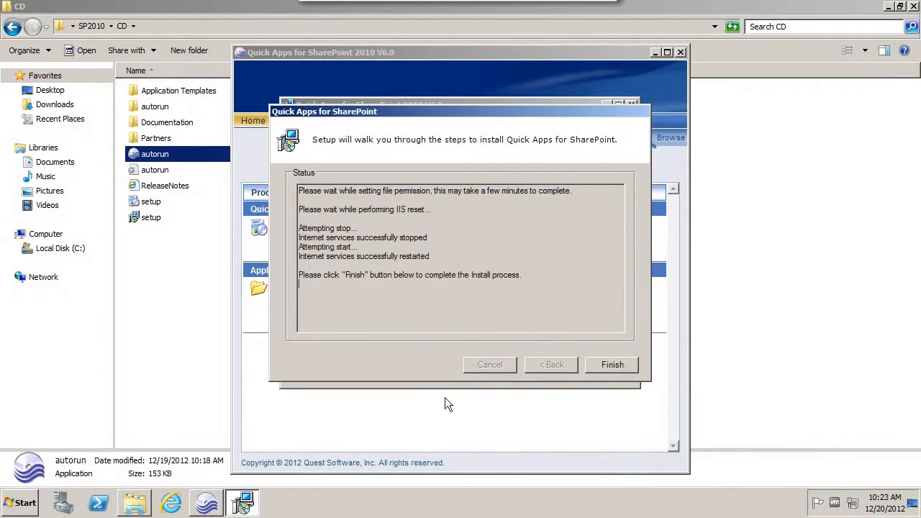
{"action": "left_click", "coordinate": [612, 364]}
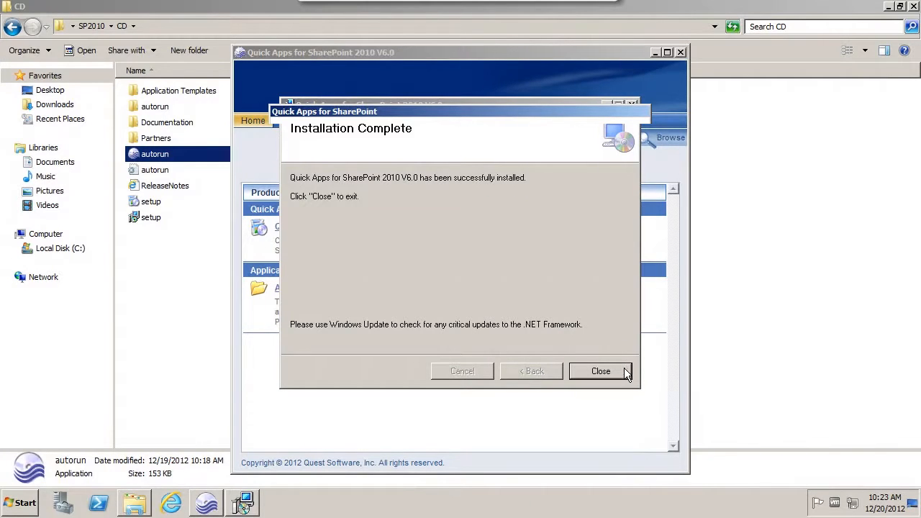
{"action": "left_click", "coordinate": [624, 369]}
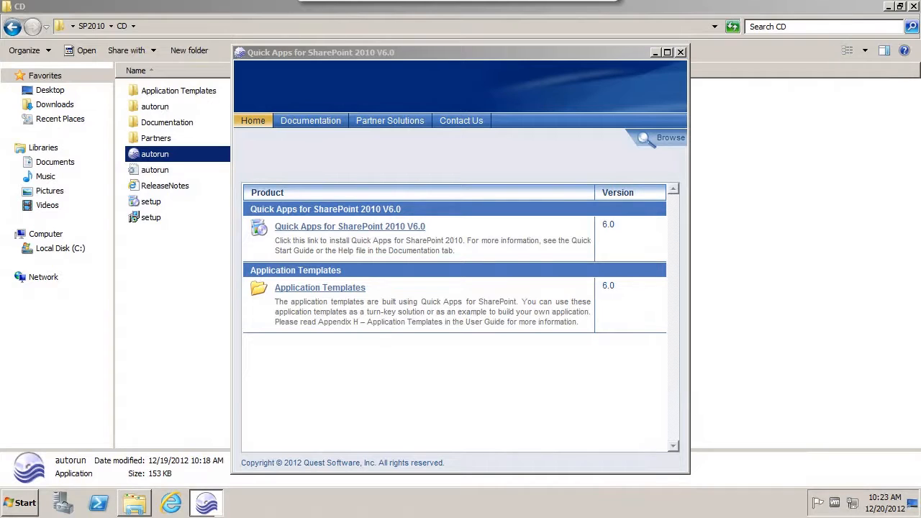
{"action": "left_click", "coordinate": [680, 52]}
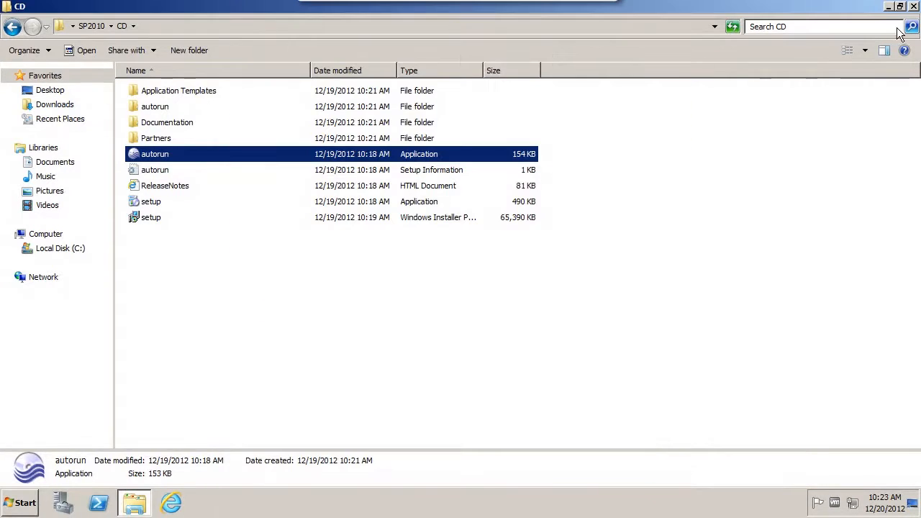
{"action": "left_click", "coordinate": [913, 6]}
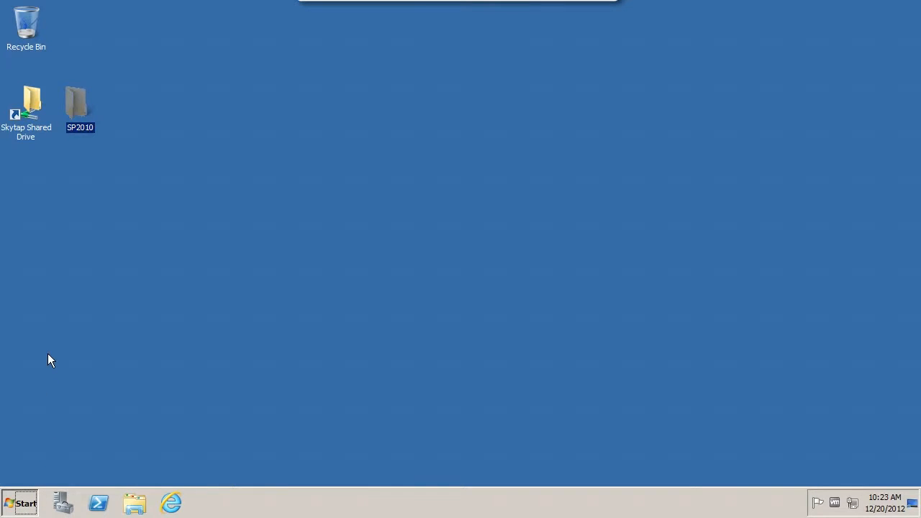
- Open SharePoint 2010 Central Administration from the Microsoft SharePoint 2010 Products programs
{"action": "key", "text": "super"}
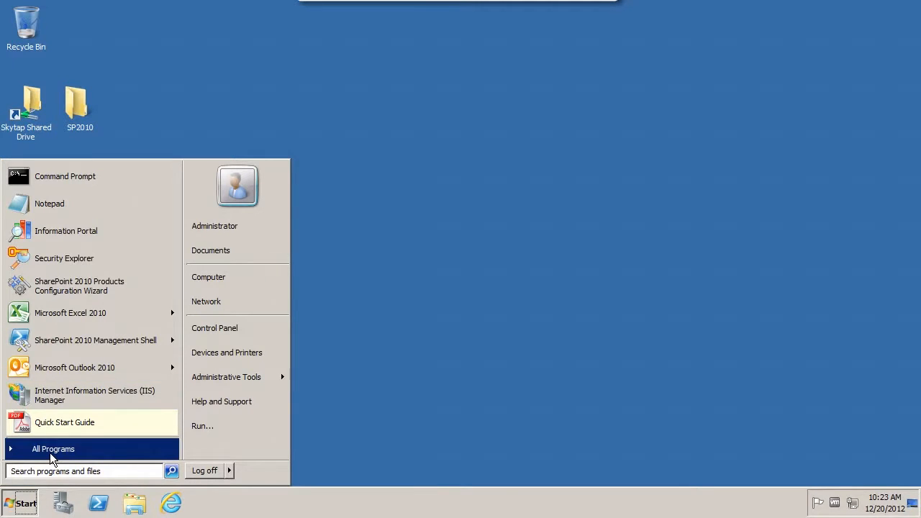
{"action": "left_click", "coordinate": [50, 453]}
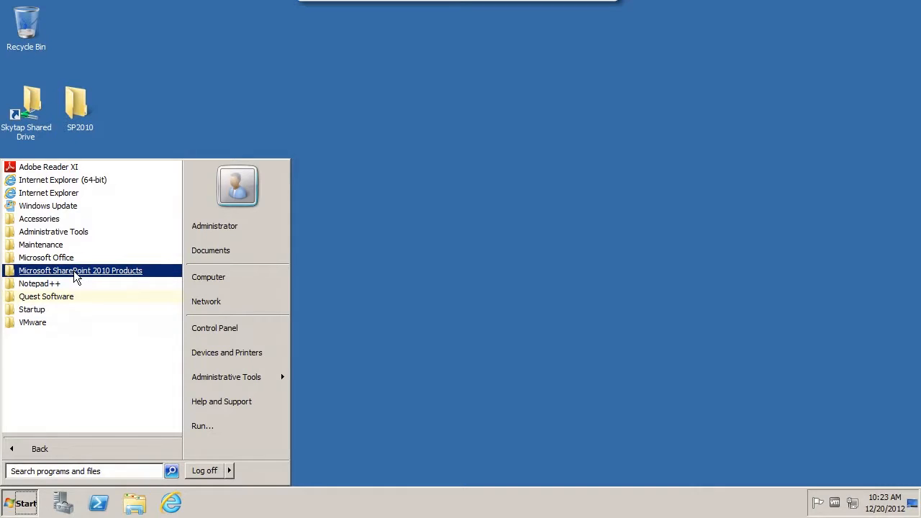
{"action": "left_click", "coordinate": [75, 271]}
{"action": "left_click", "coordinate": [79, 283]}
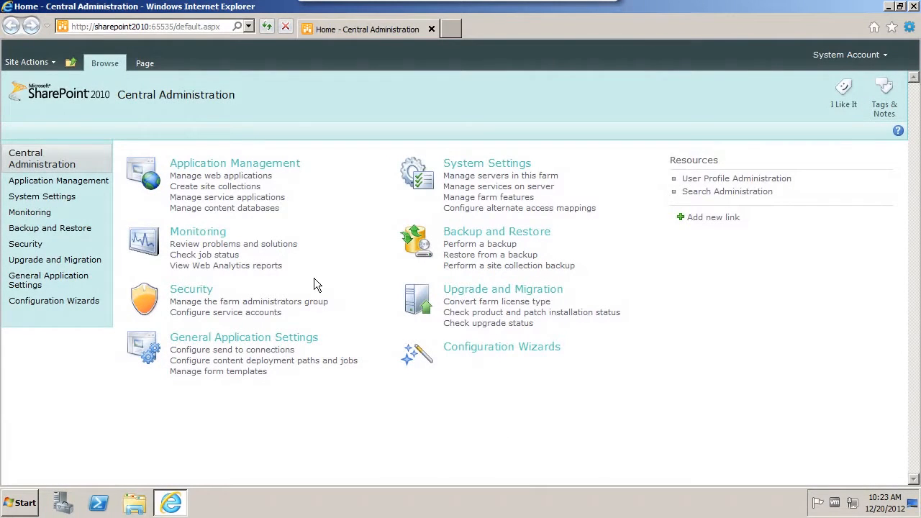
- Review the Quick Apps license information under General Application Settings, cancel without changes and minimize the browser
{"action": "left_click", "coordinate": [24, 282]}
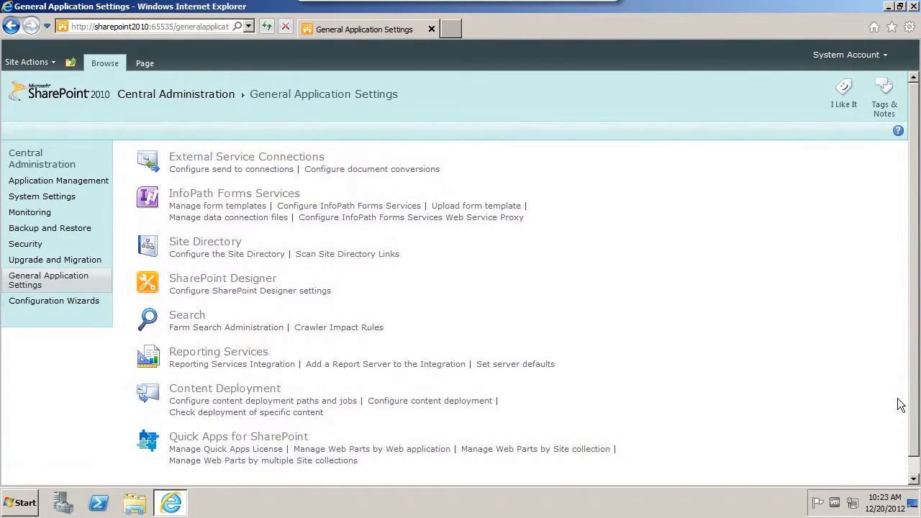
{"action": "scroll", "coordinate": [916, 453], "scroll_direction": "down", "scroll_amount": 1}
{"action": "scroll", "coordinate": [917, 454], "scroll_direction": "down", "scroll_amount": 2}
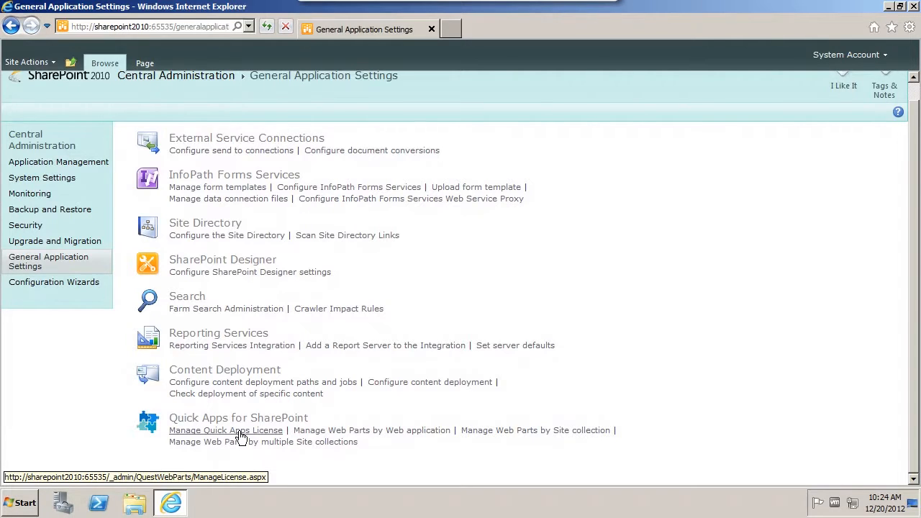
{"action": "left_click", "coordinate": [241, 432]}
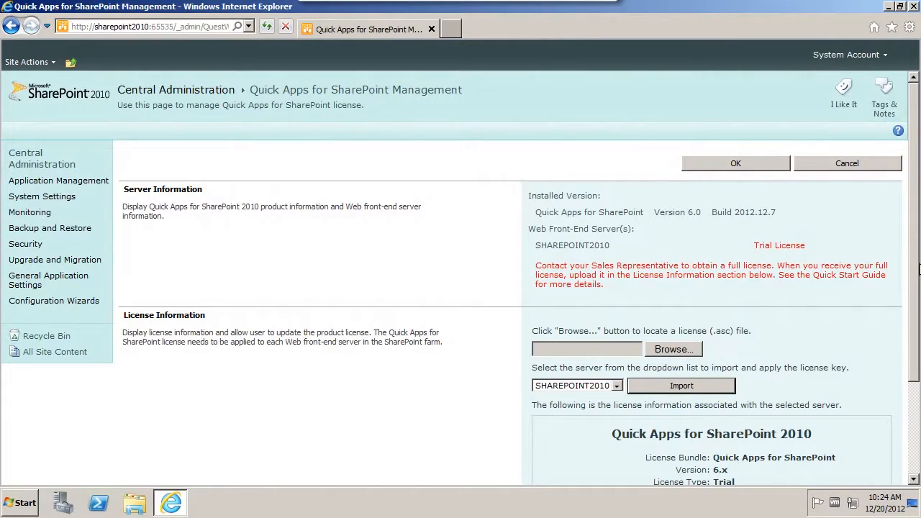
{"action": "scroll", "coordinate": [912, 408], "scroll_direction": "down", "scroll_amount": 3}
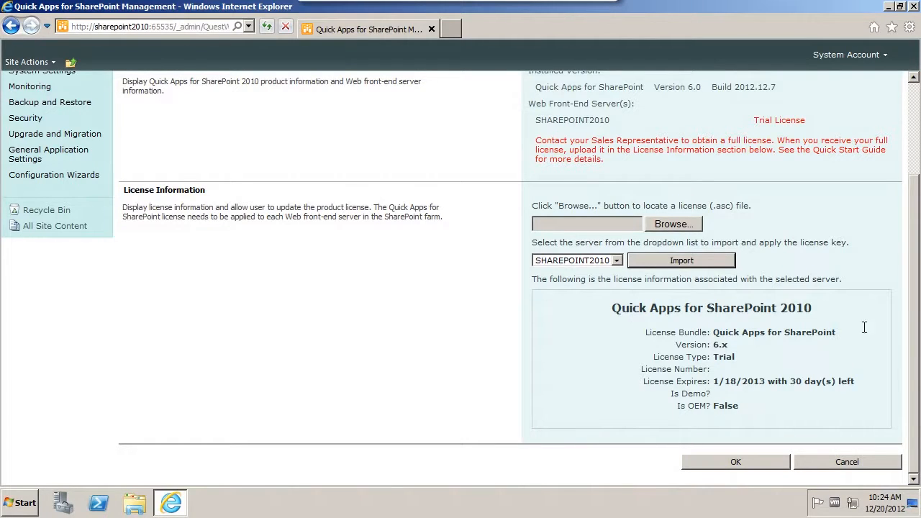
{"action": "left_click", "coordinate": [852, 463]}
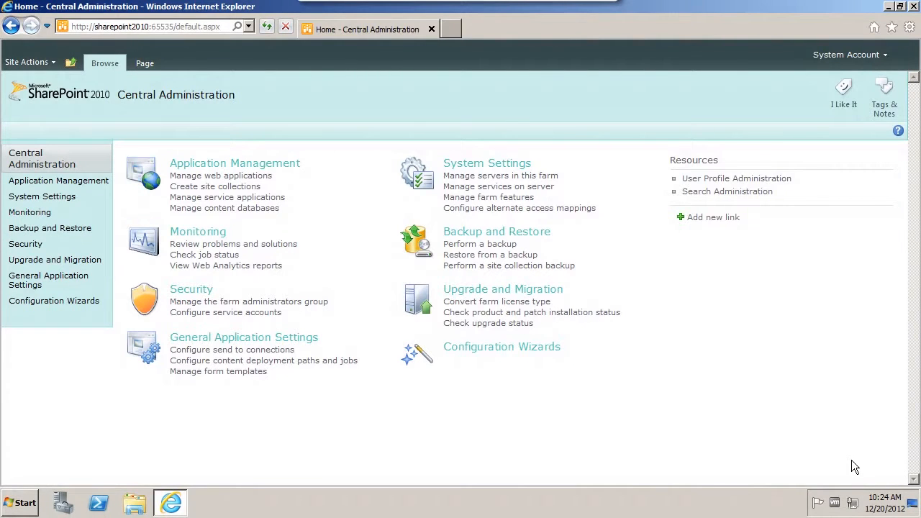
{"action": "left_click", "coordinate": [889, 7]}
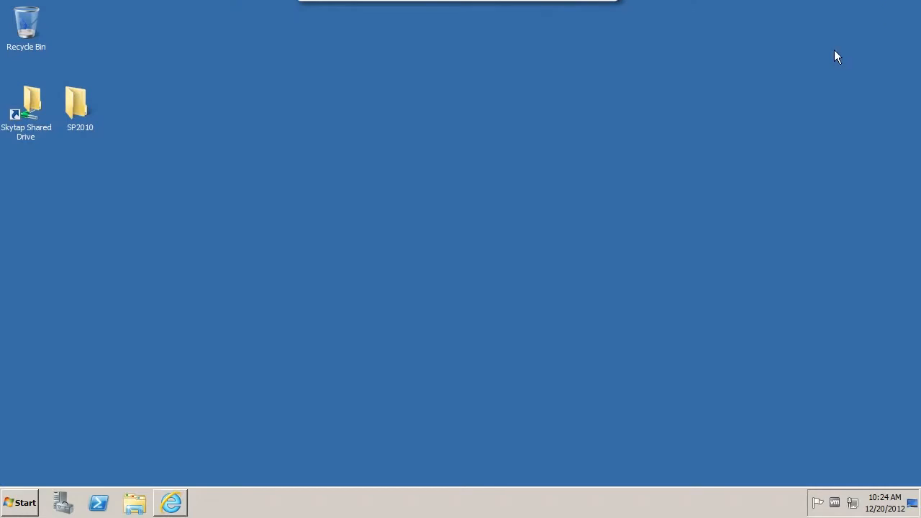
- Launch the Quick Apps for SharePoint Configuration Editor from the Quest Software programs
{"action": "left_click", "coordinate": [16, 504]}
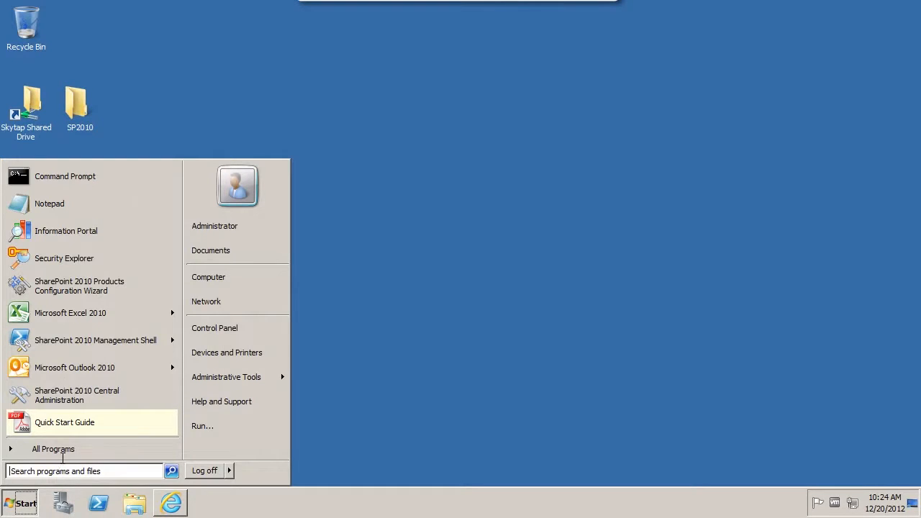
{"action": "left_click", "coordinate": [63, 453]}
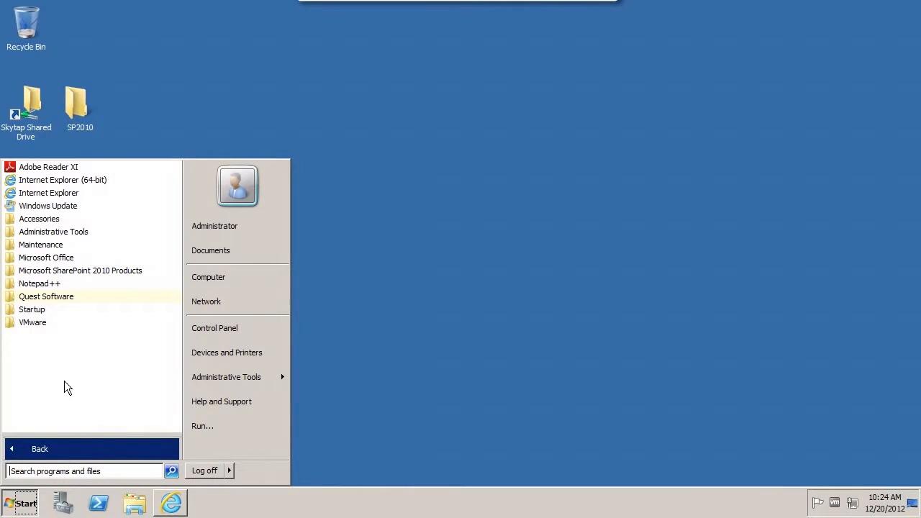
{"action": "left_click", "coordinate": [64, 298]}
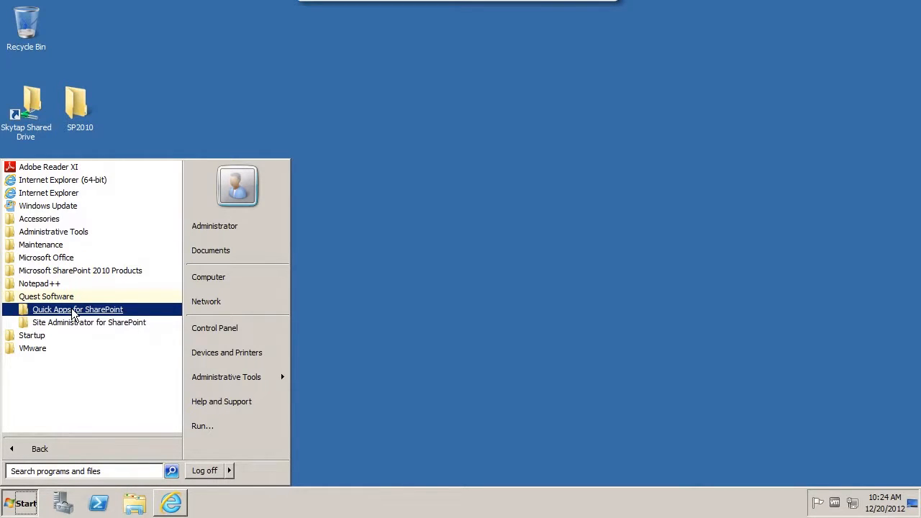
{"action": "left_click", "coordinate": [73, 314]}
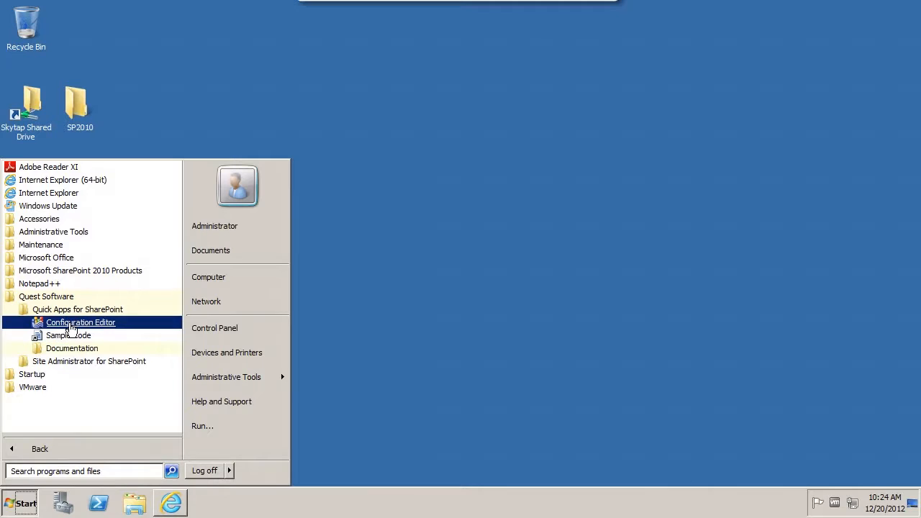
{"action": "left_click", "coordinate": [71, 325]}
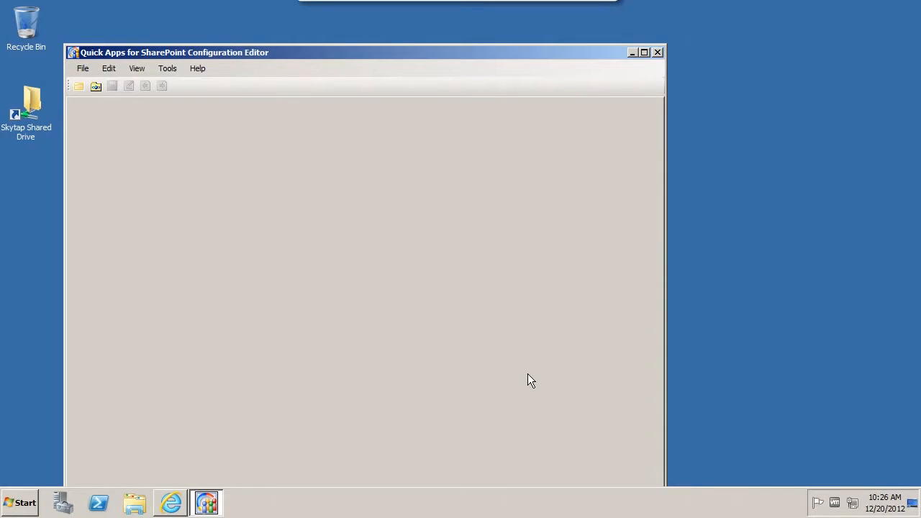
- Open the web application configuration for Marketing Content in the Configuration Editor
{"action": "left_click", "coordinate": [81, 66]}
{"action": "mouse_move", "coordinate": [99, 86]}
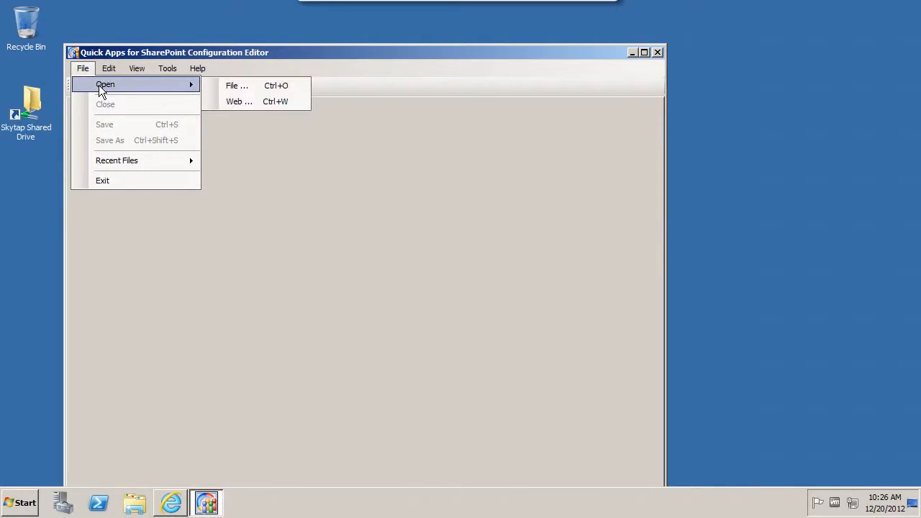
{"action": "left_click", "coordinate": [272, 101]}
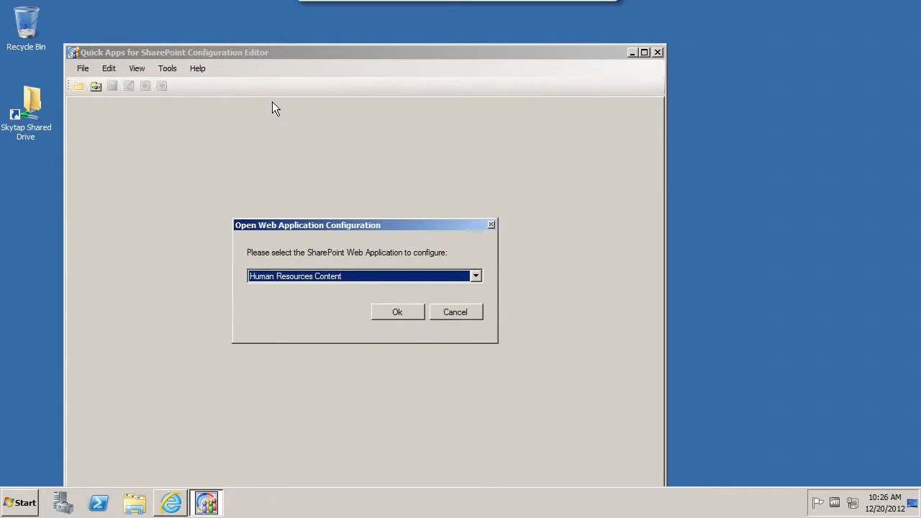
{"action": "left_click", "coordinate": [476, 276]}
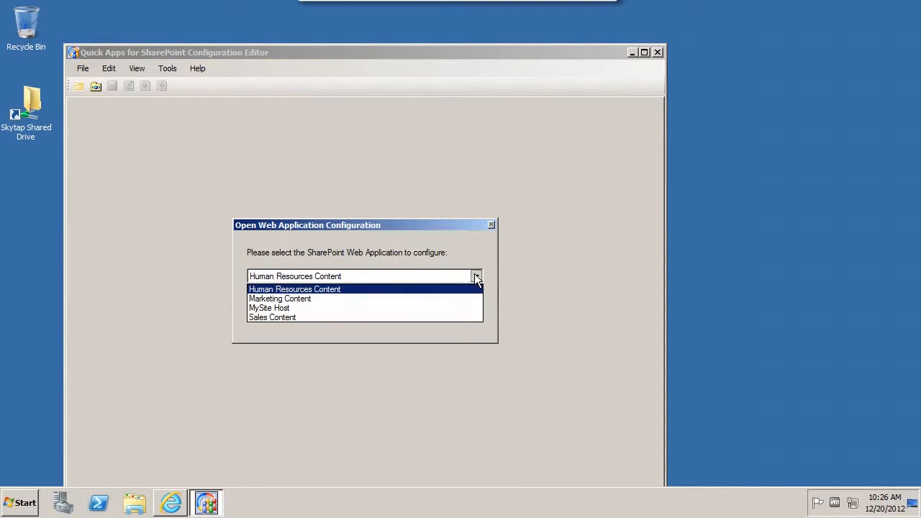
{"action": "left_click", "coordinate": [277, 298]}
{"action": "left_click", "coordinate": [398, 311]}
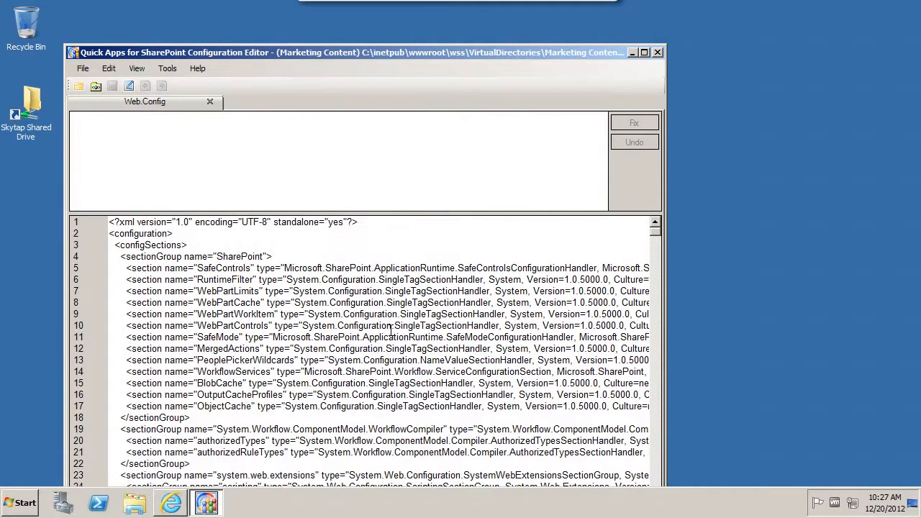
- Look at the option for opening a configuration file, cancel without opening one and close the Configuration Editor
{"action": "left_click", "coordinate": [83, 68]}
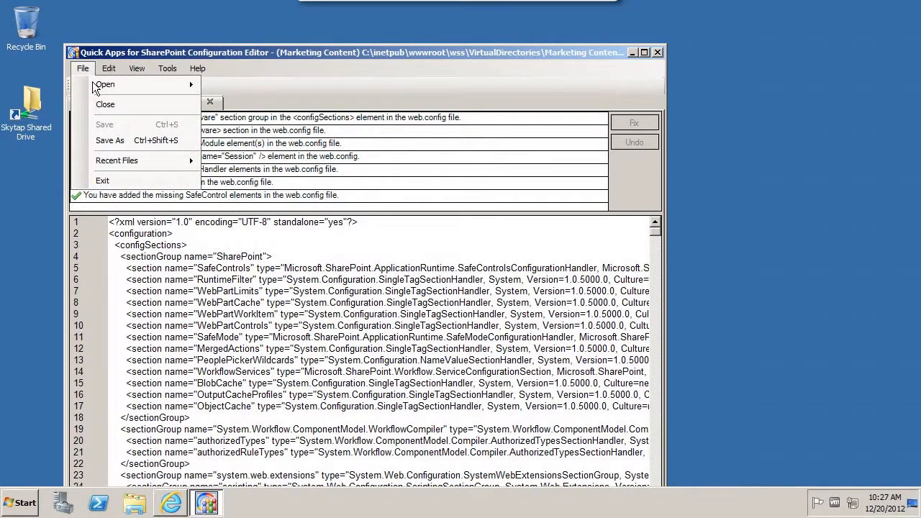
{"action": "mouse_move", "coordinate": [104, 87]}
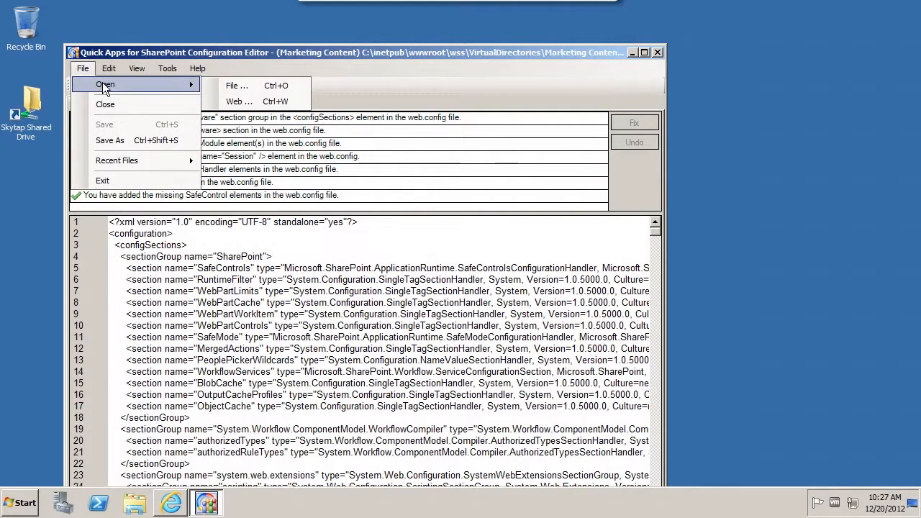
{"action": "left_click", "coordinate": [232, 85]}
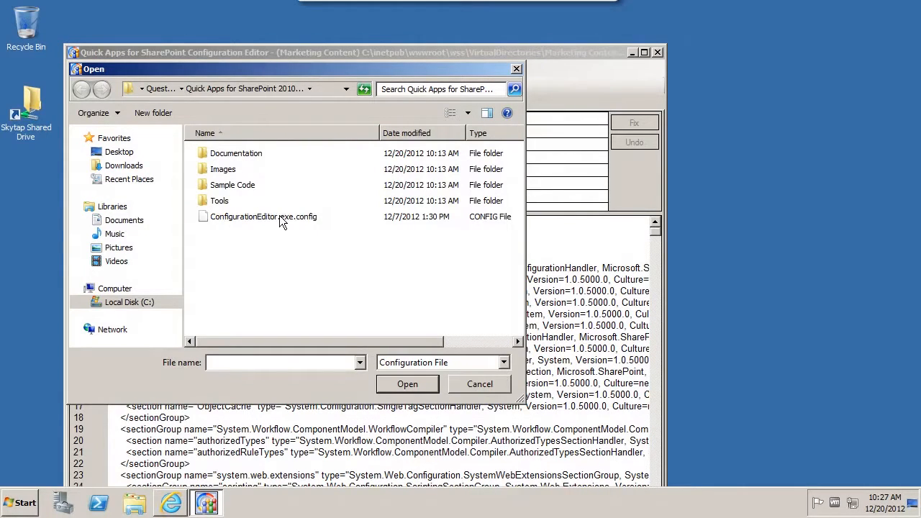
{"action": "left_click", "coordinate": [475, 383]}
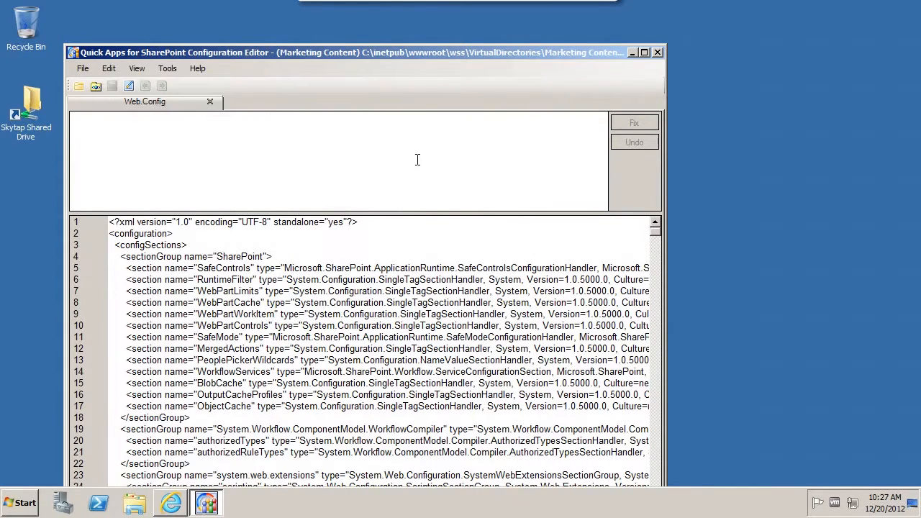
{"action": "left_click", "coordinate": [658, 51]}
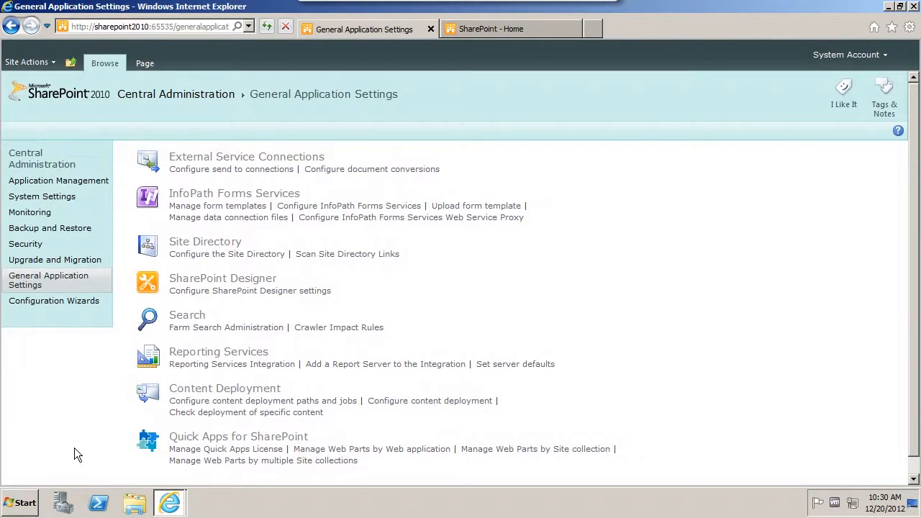
- Review the Quick Apps web part management pages by web application and by multiple site collections, cancelling each without changes
{"action": "left_click", "coordinate": [355, 450]}
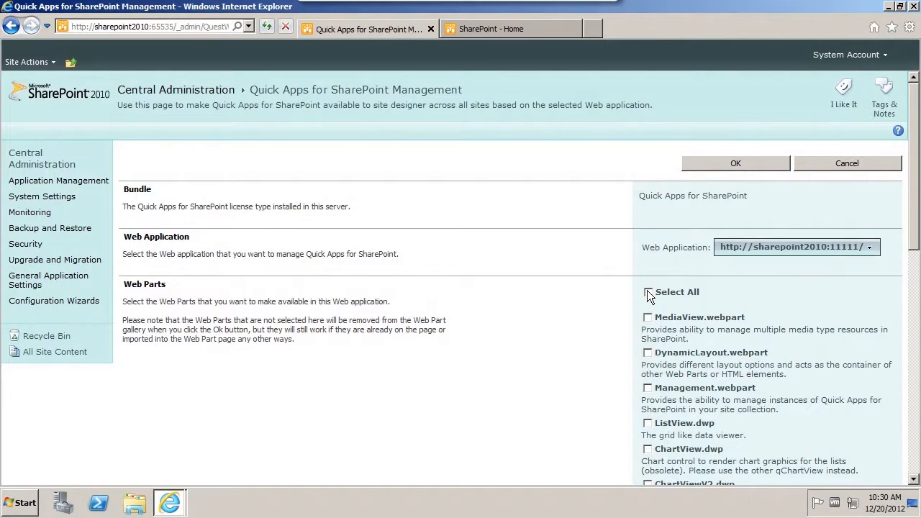
{"action": "left_click", "coordinate": [843, 165]}
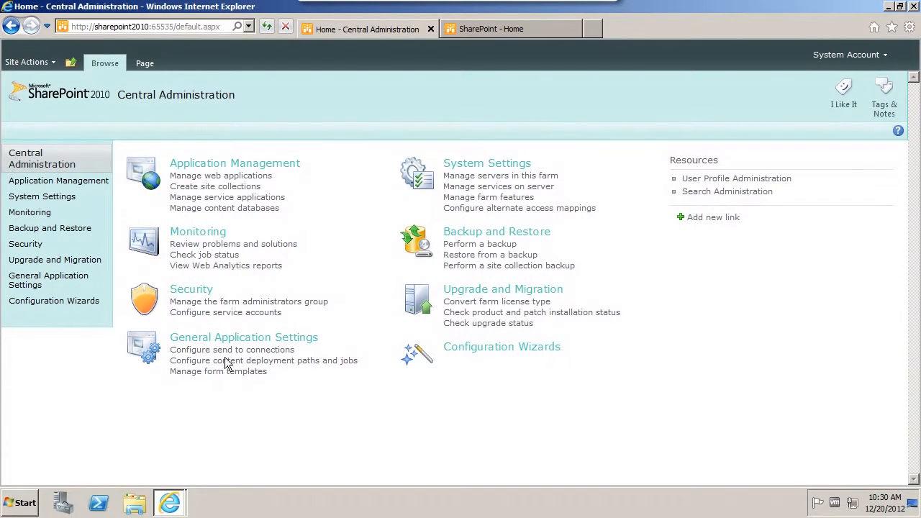
{"action": "left_click", "coordinate": [29, 282]}
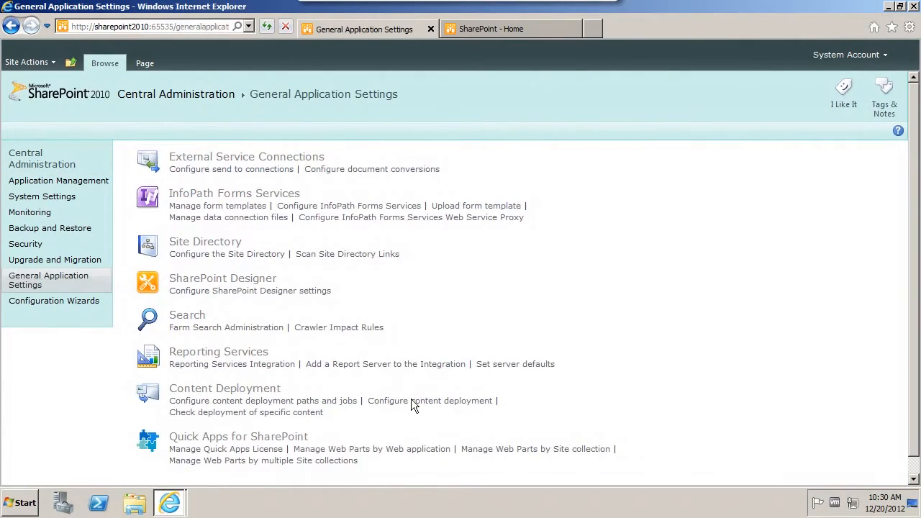
{"action": "scroll", "coordinate": [475, 439], "scroll_direction": "down", "scroll_amount": 1}
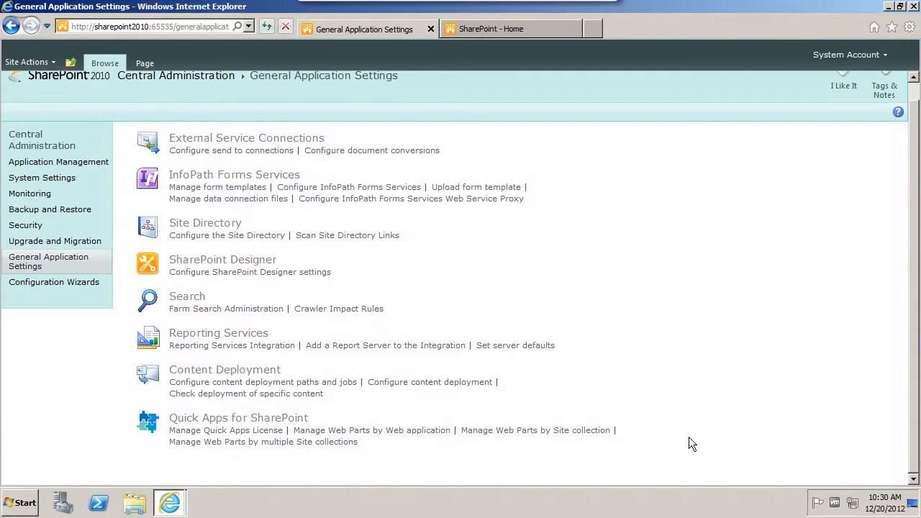
{"action": "left_click", "coordinate": [237, 441]}
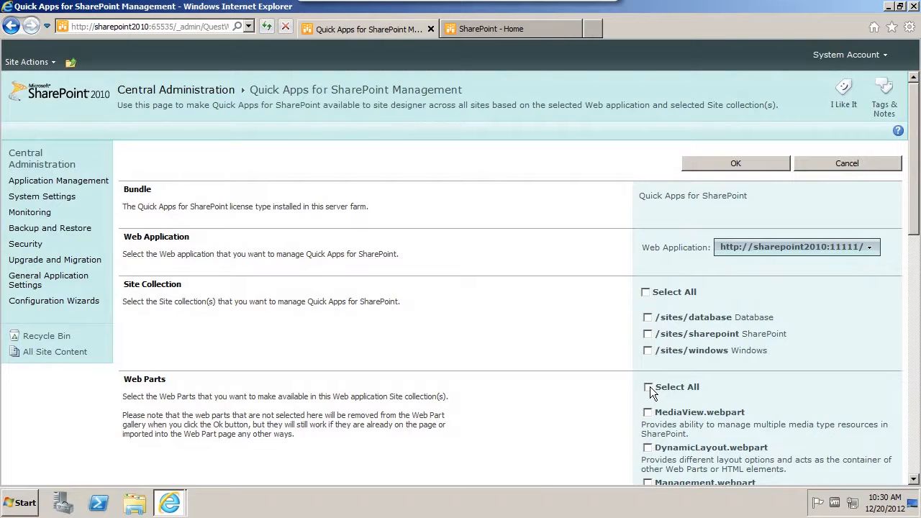
{"action": "left_click", "coordinate": [841, 165]}
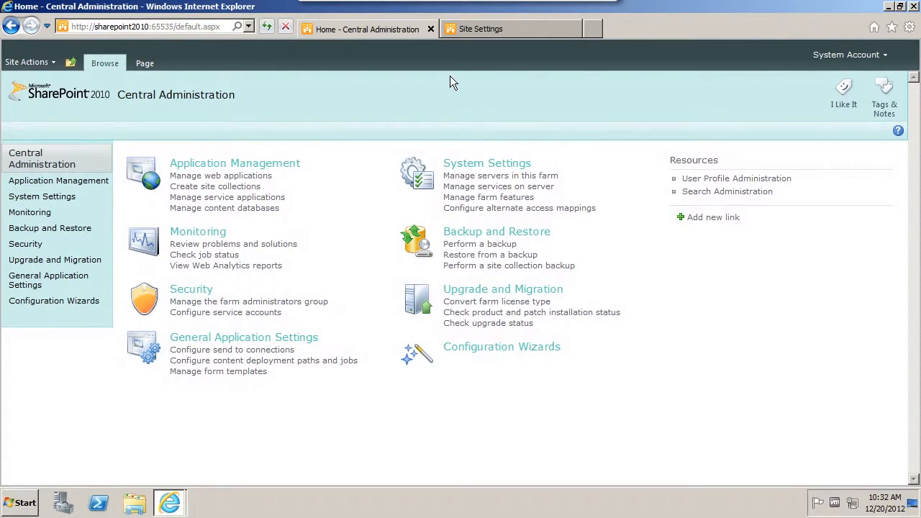
- Check the status of the Quick Apps for SharePoint - Web Parts Library feature in the SharePoint site's site collection features
{"action": "left_click", "coordinate": [500, 29]}
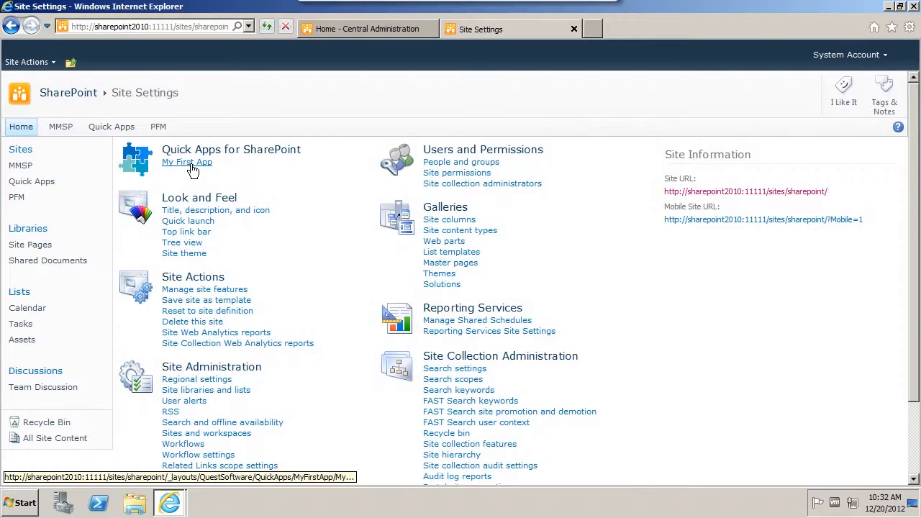
{"action": "scroll", "coordinate": [550, 486], "scroll_direction": "down", "scroll_amount": 3}
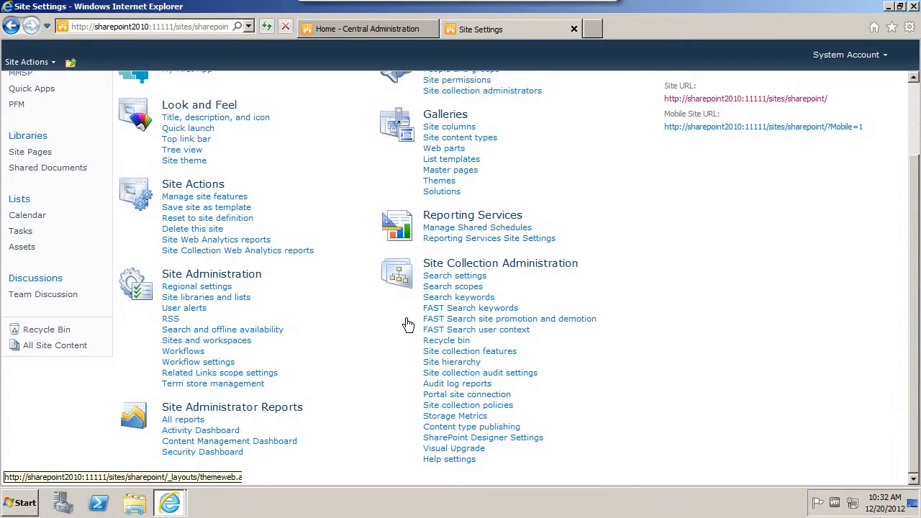
{"action": "left_click", "coordinate": [500, 352]}
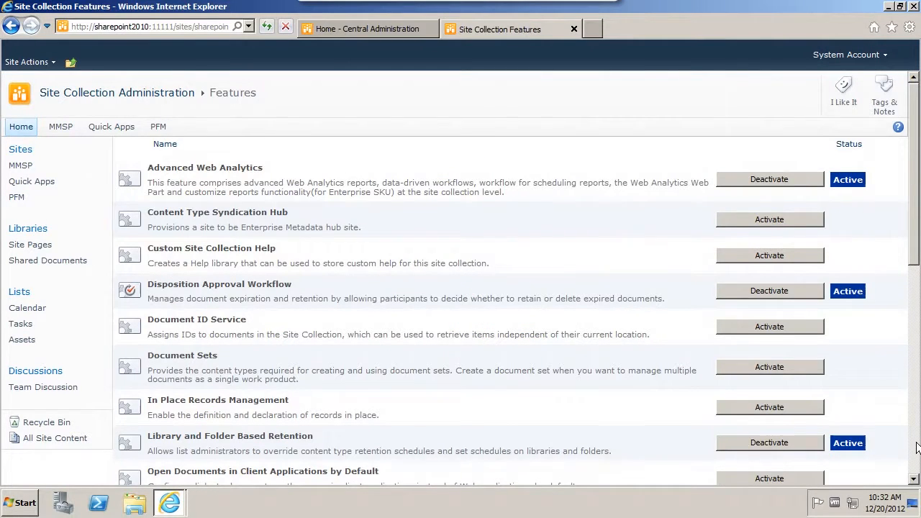
{"action": "scroll", "coordinate": [916, 448], "scroll_direction": "down", "scroll_amount": 5}
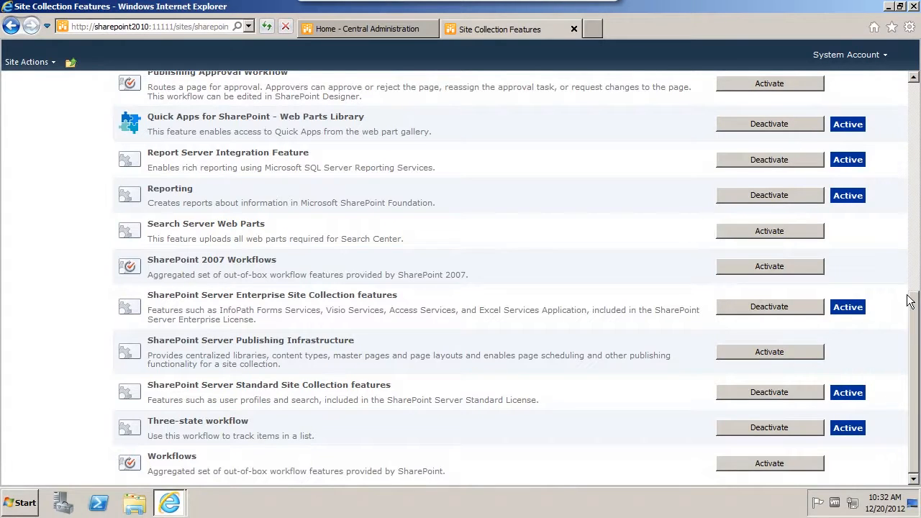
{"action": "left_click", "coordinate": [914, 95]}
{"action": "left_click", "coordinate": [914, 95]}
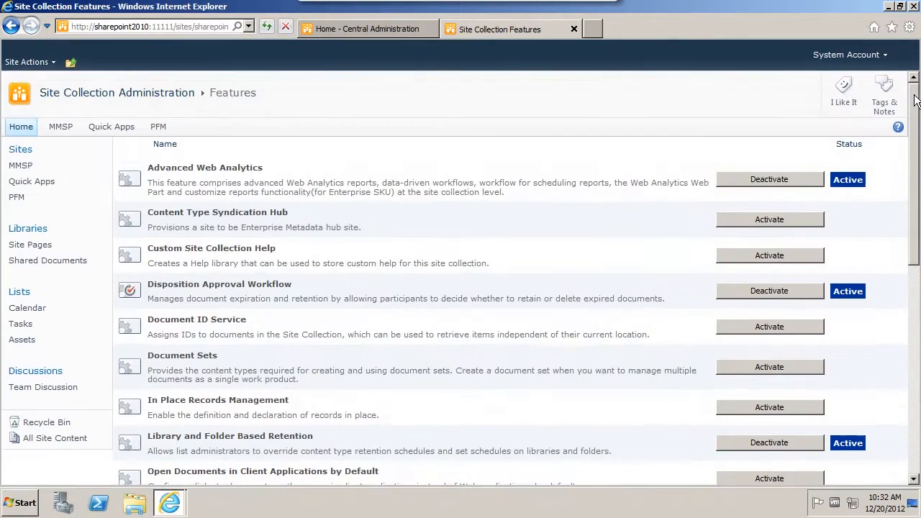
- Return to the SharePoint site's home page and open it for editing
{"action": "left_click", "coordinate": [136, 97]}
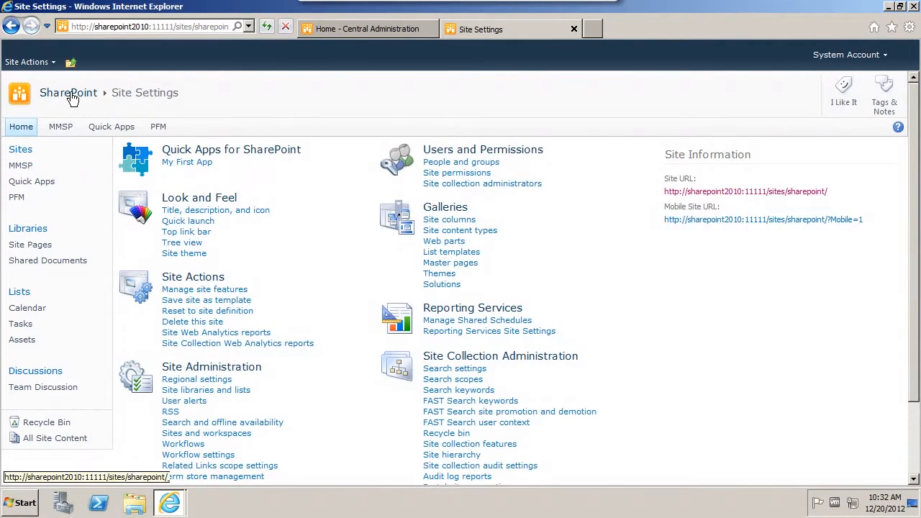
{"action": "left_click", "coordinate": [69, 96]}
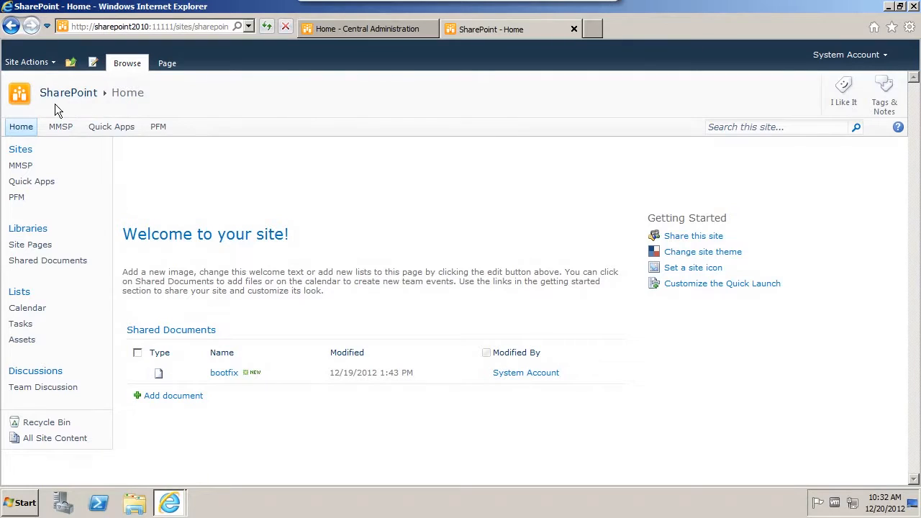
{"action": "left_click", "coordinate": [33, 63]}
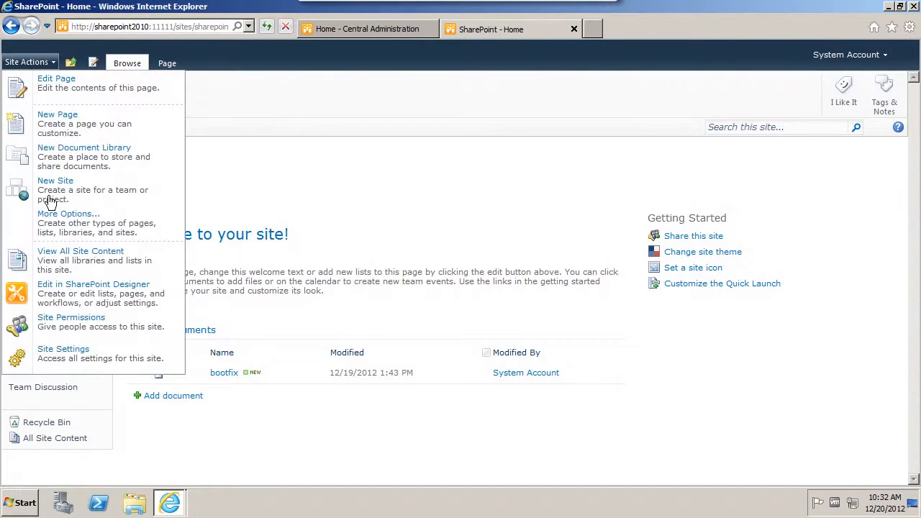
{"action": "left_click", "coordinate": [58, 88]}
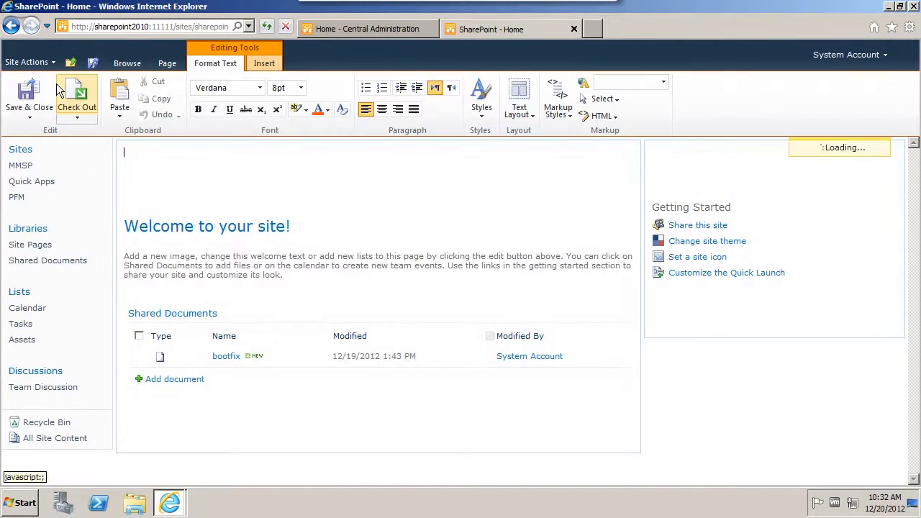
- Add the qListView web part from the Quick Apps for SharePoint category to the page's Rich Content zone
{"action": "left_click", "coordinate": [264, 63]}
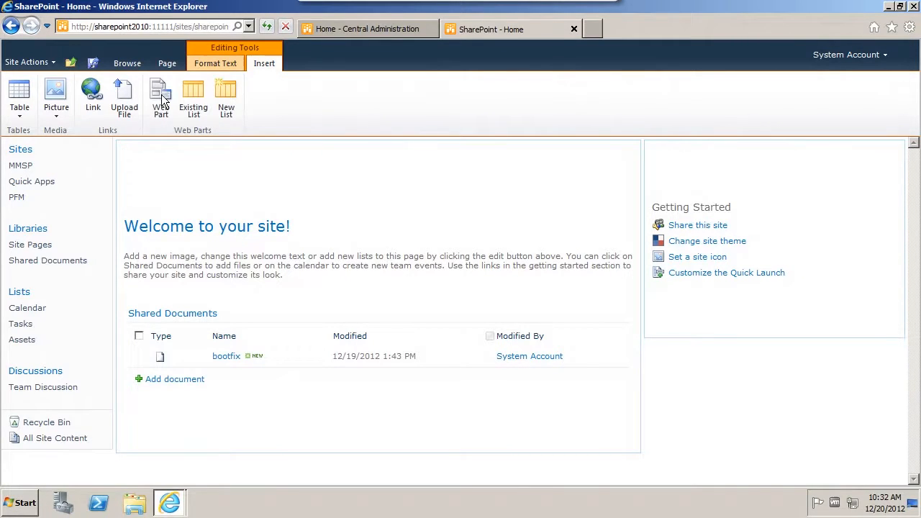
{"action": "left_click", "coordinate": [160, 113]}
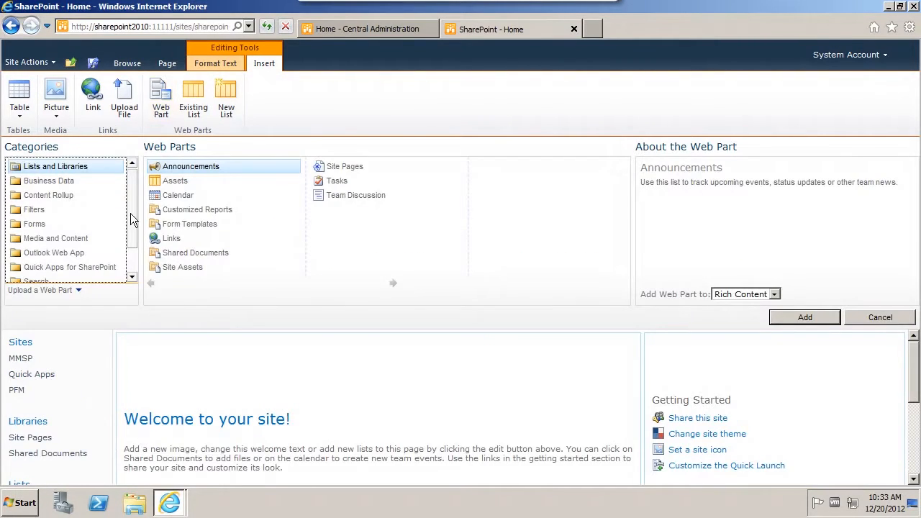
{"action": "left_click", "coordinate": [71, 269]}
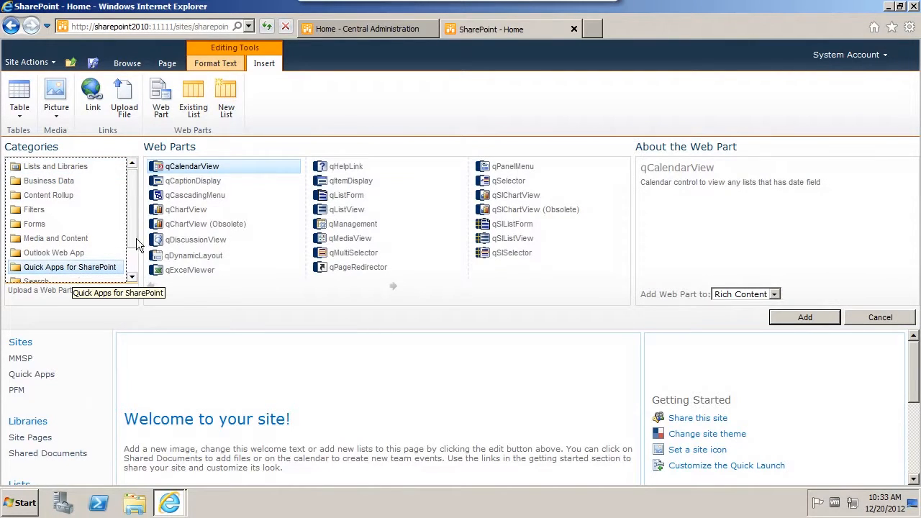
{"action": "left_click", "coordinate": [359, 213]}
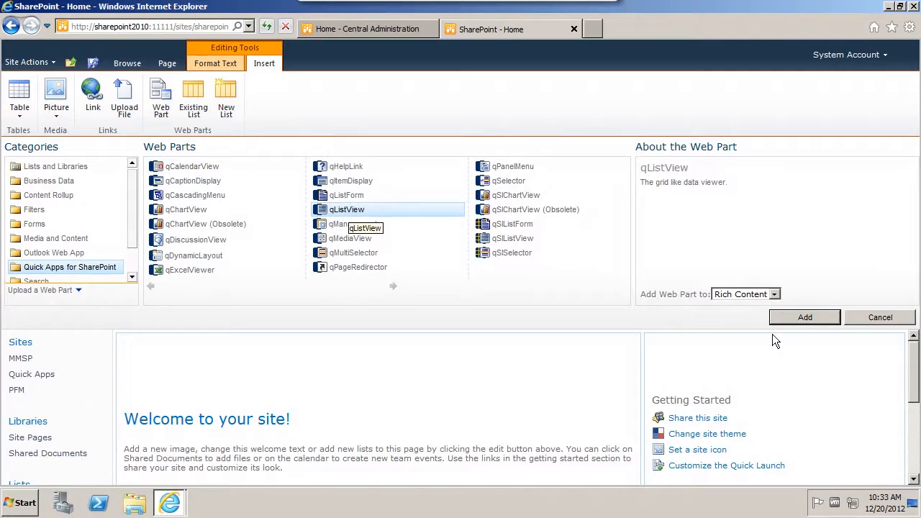
{"action": "left_click", "coordinate": [799, 321]}
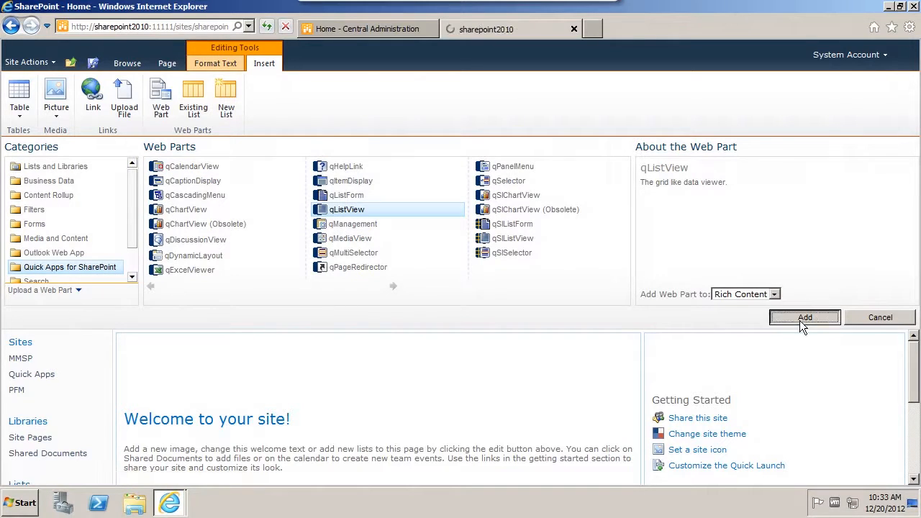